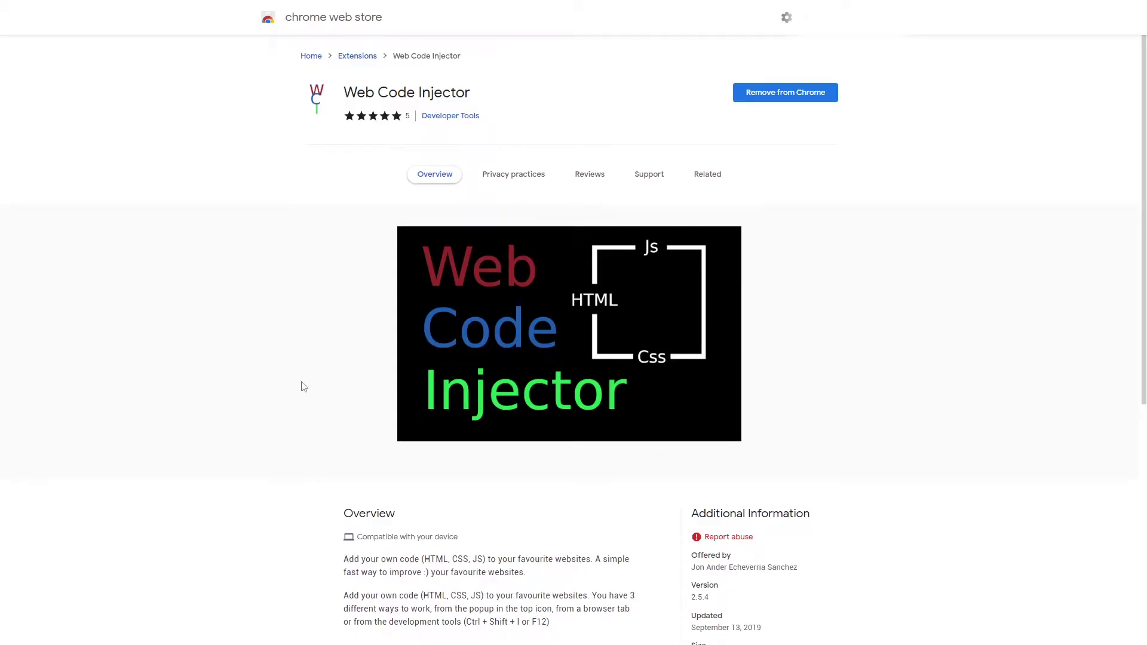
Step: Look over the Web Code Injector store page, scrolling through its listing details
scroll(304, 382, down, 1)
scroll(275, 404, up, 1)
middle_click(322, 340)
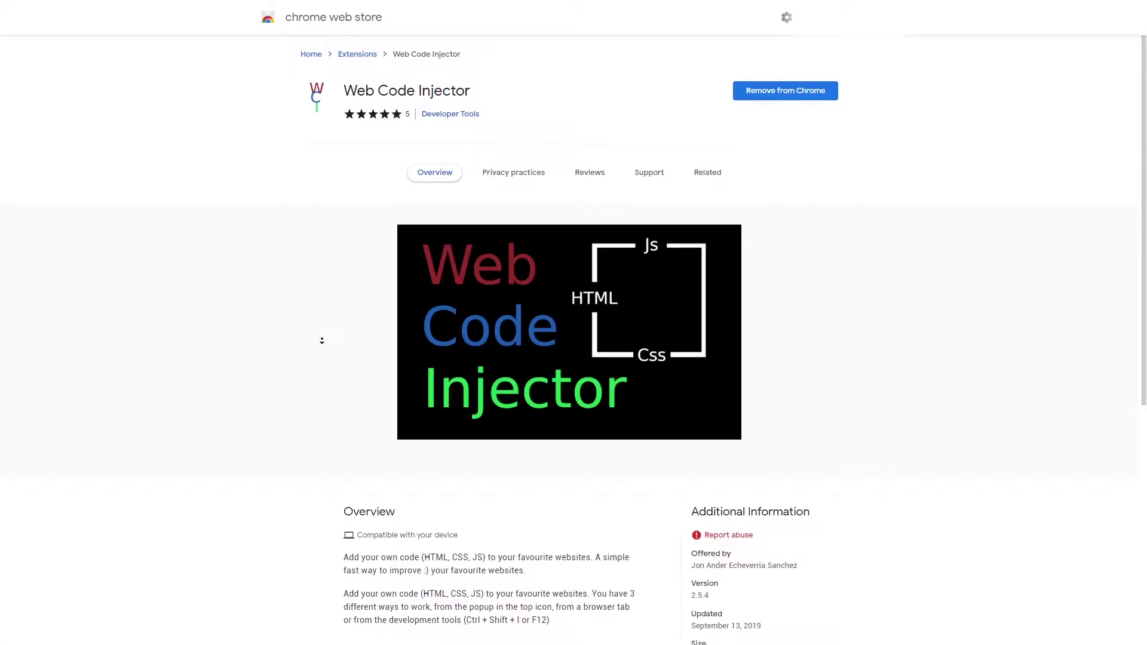
middle_click(298, 403)
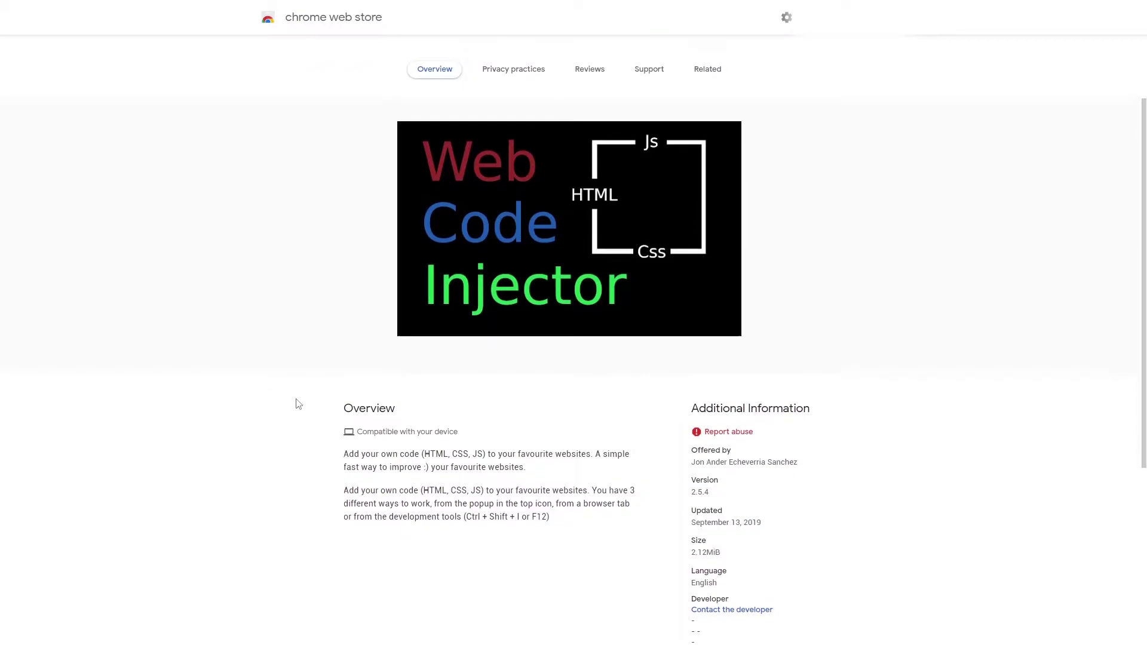
scroll(298, 404, up, 2)
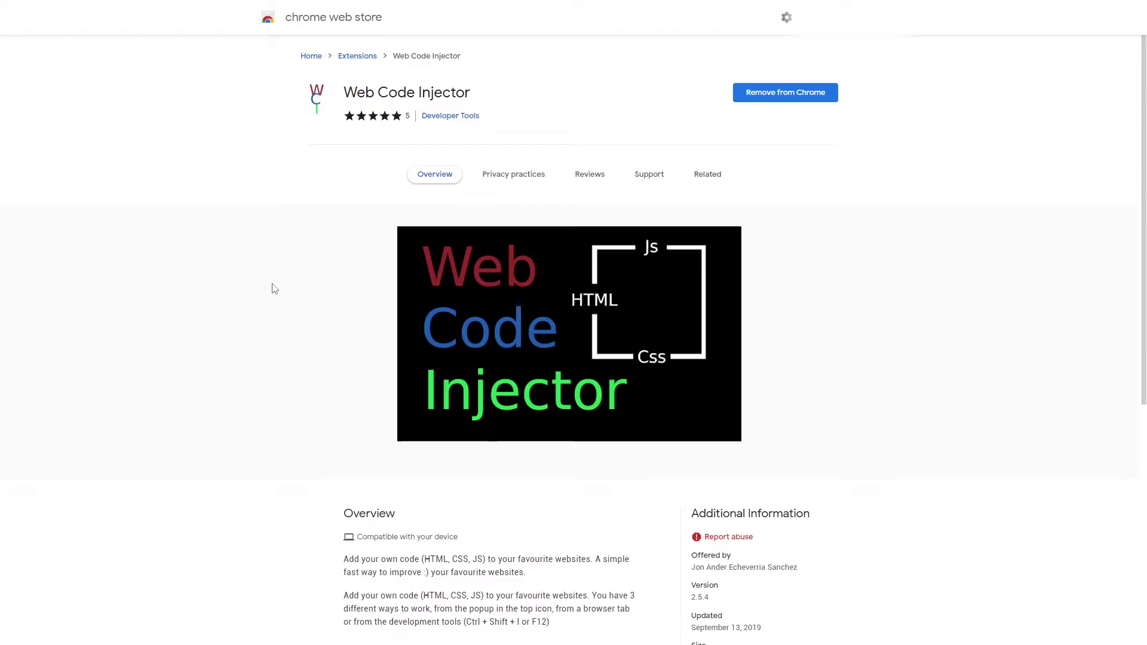
scroll(274, 289, down, 1)
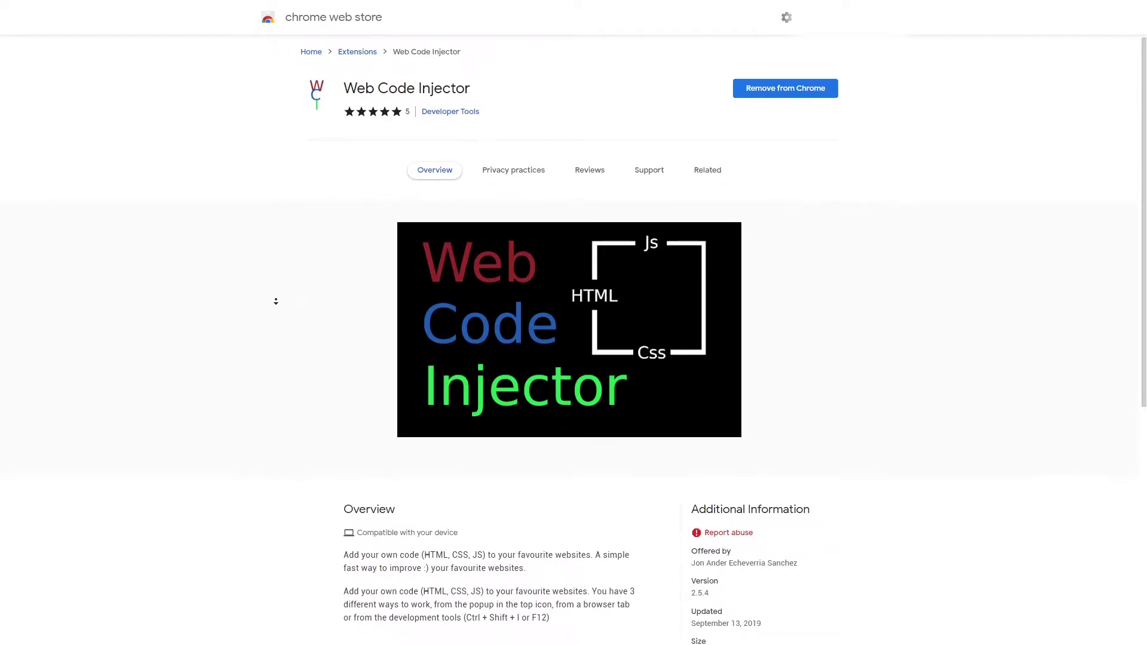
scroll(274, 307, down, 1)
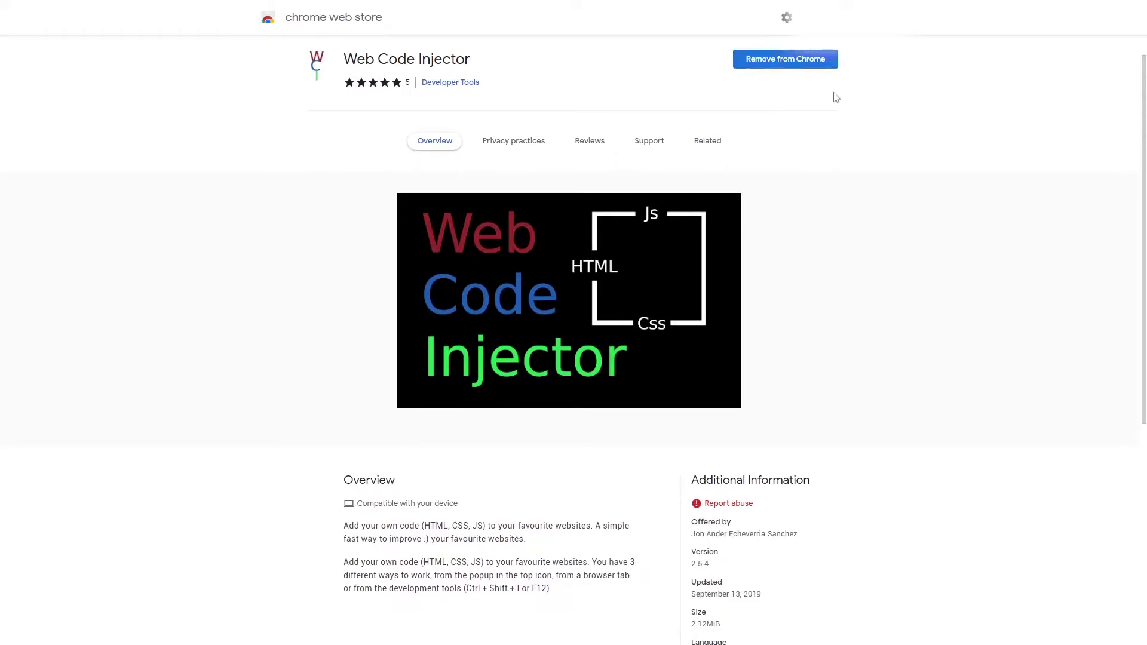
scroll(892, 230, up, 1)
Step: Switch to the Dueling Book deck editor and exit full screen with F11
key(alt+Tab)
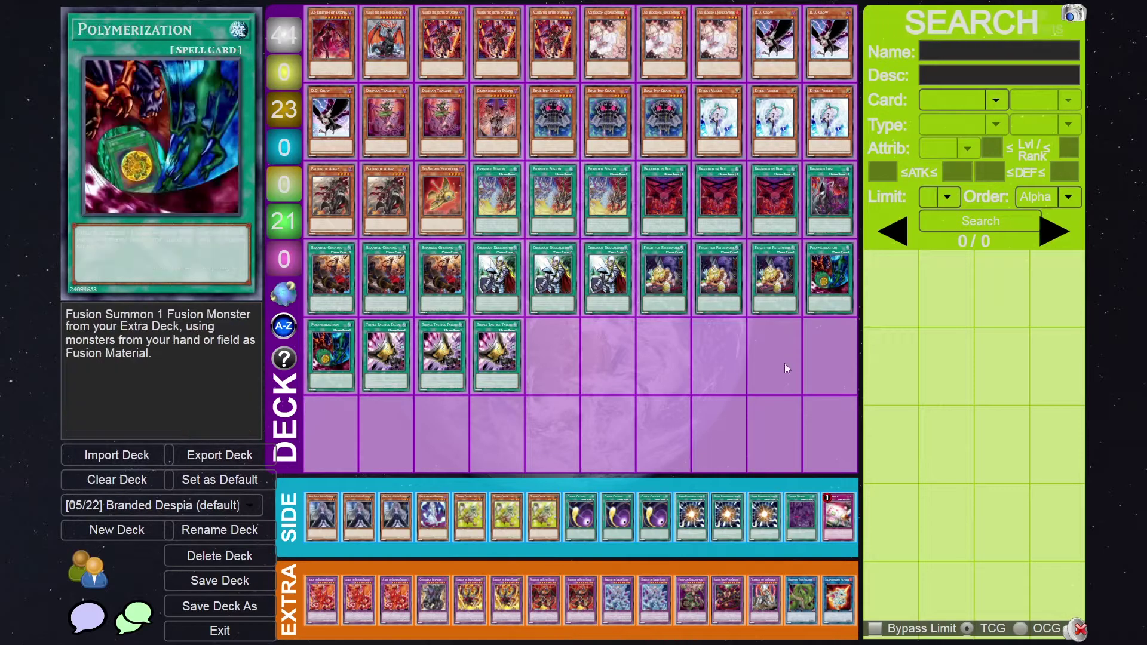
mouse_move(382, 359)
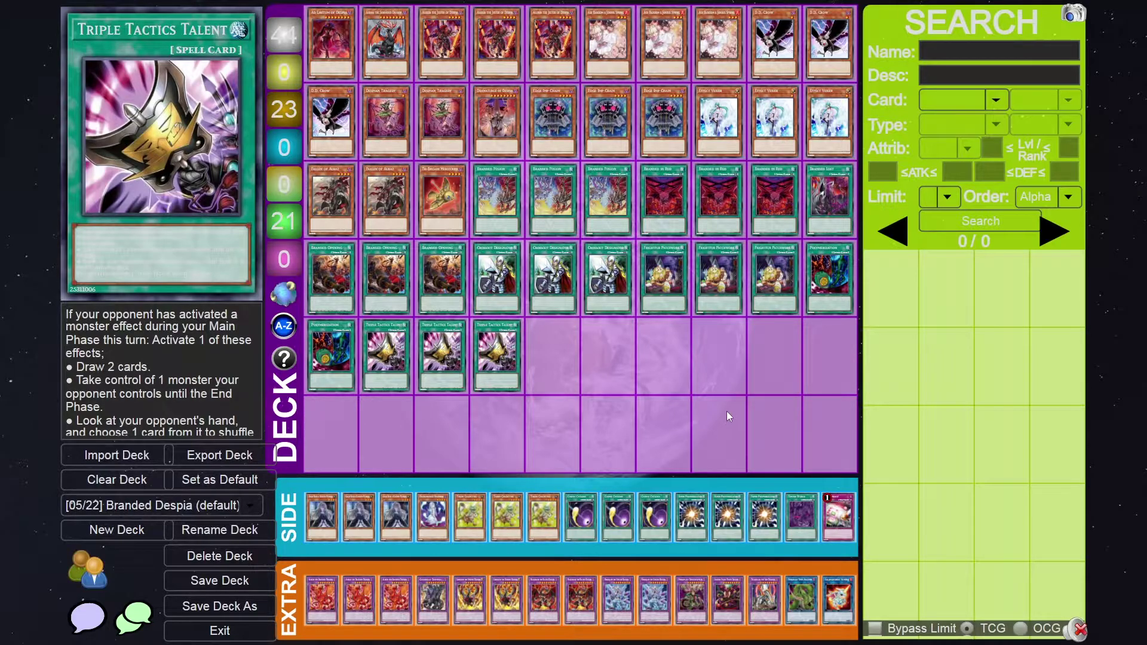
key(F11)
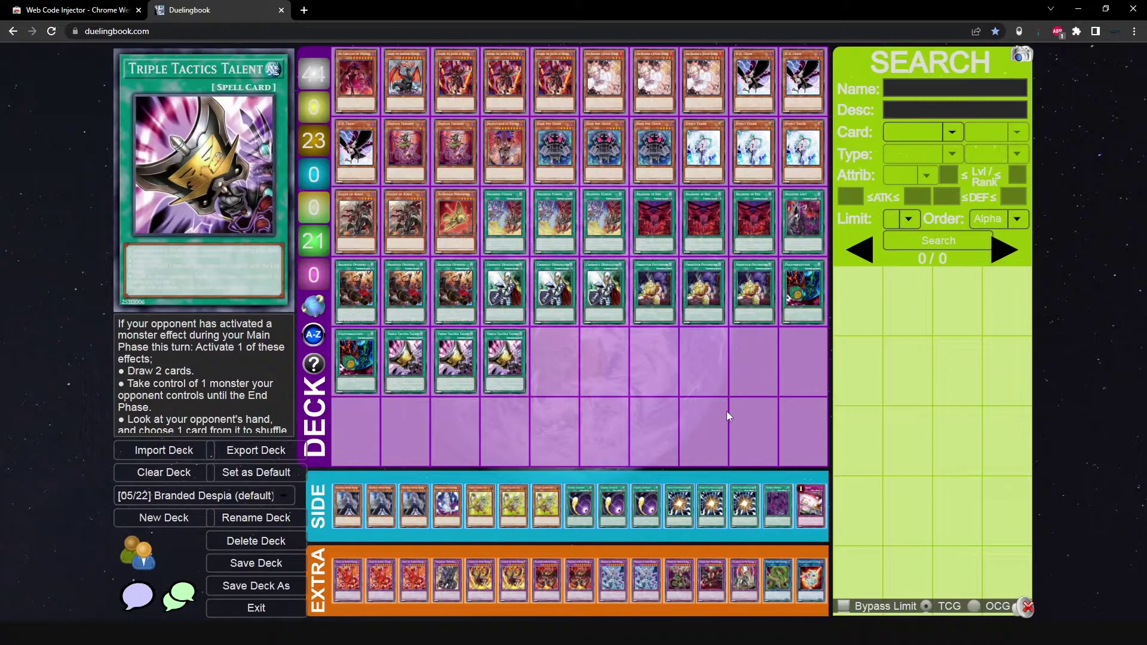
Step: Start a new injection project, look through its JS, CSS, HTML and URLs sections, then discard it
click(1038, 30)
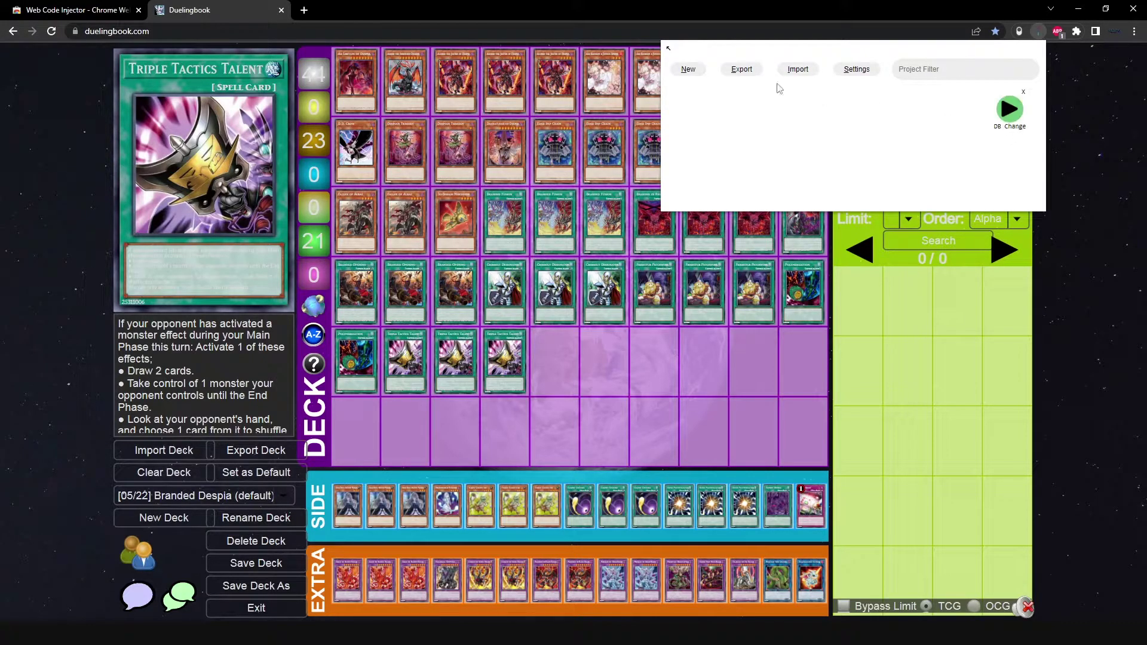
click(689, 68)
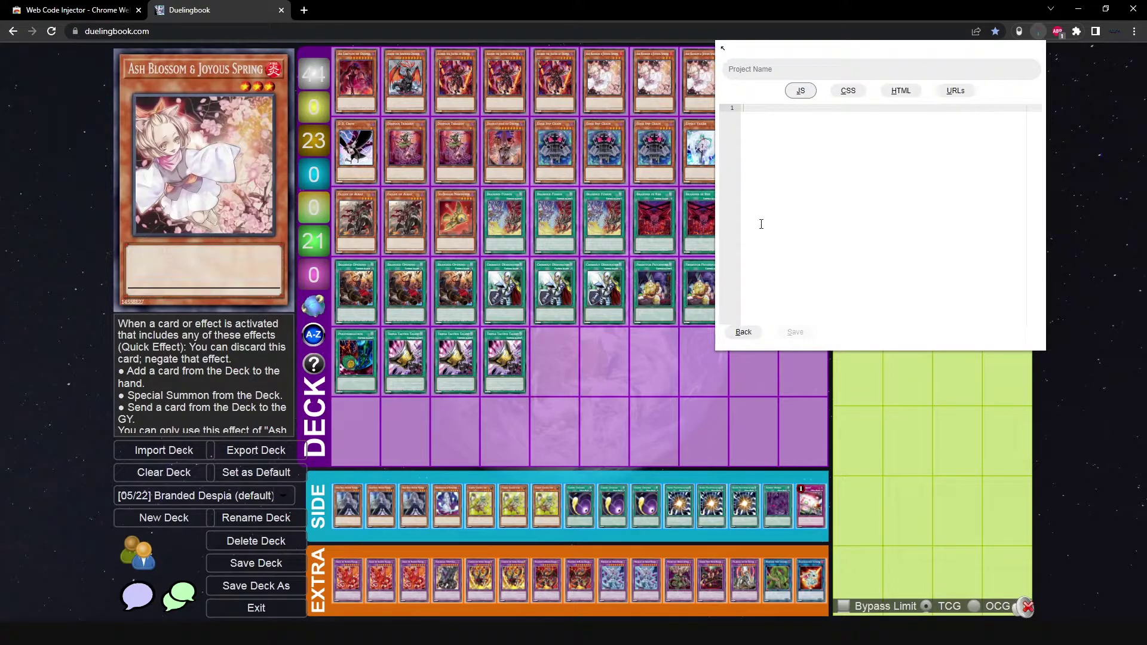
click(854, 93)
click(901, 91)
click(956, 91)
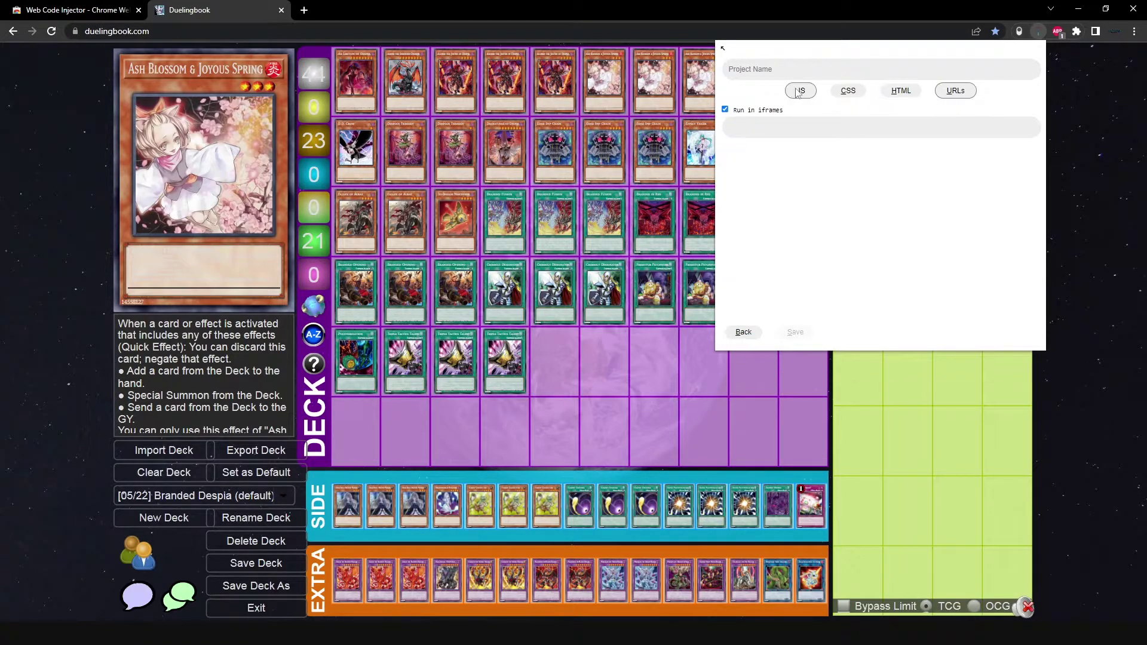
click(797, 92)
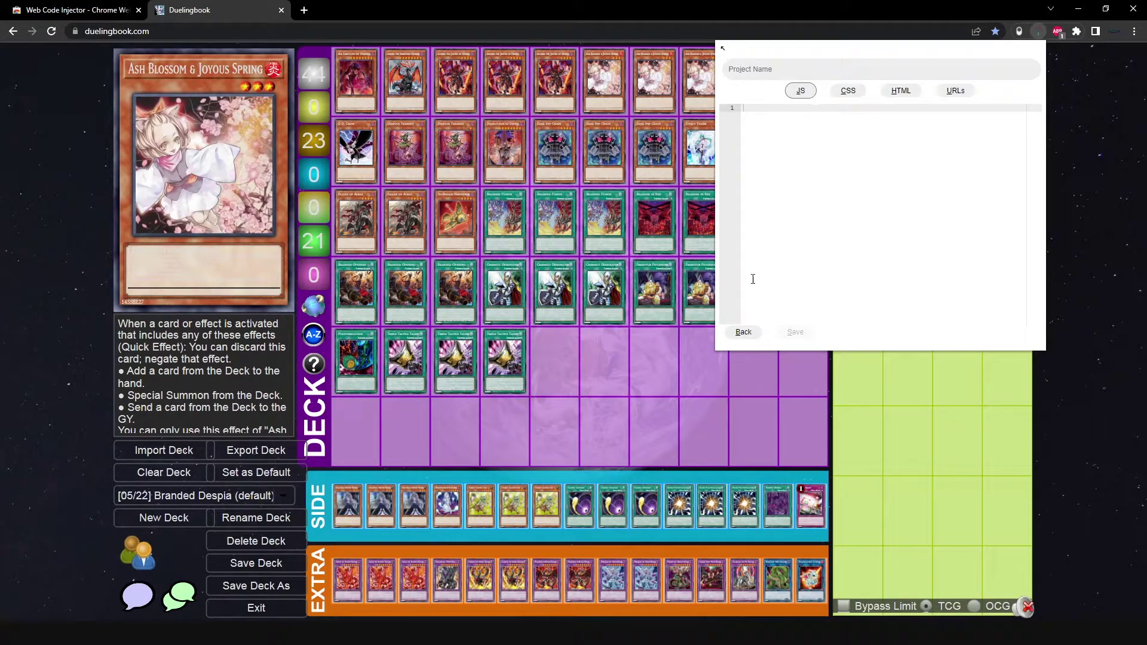
click(742, 334)
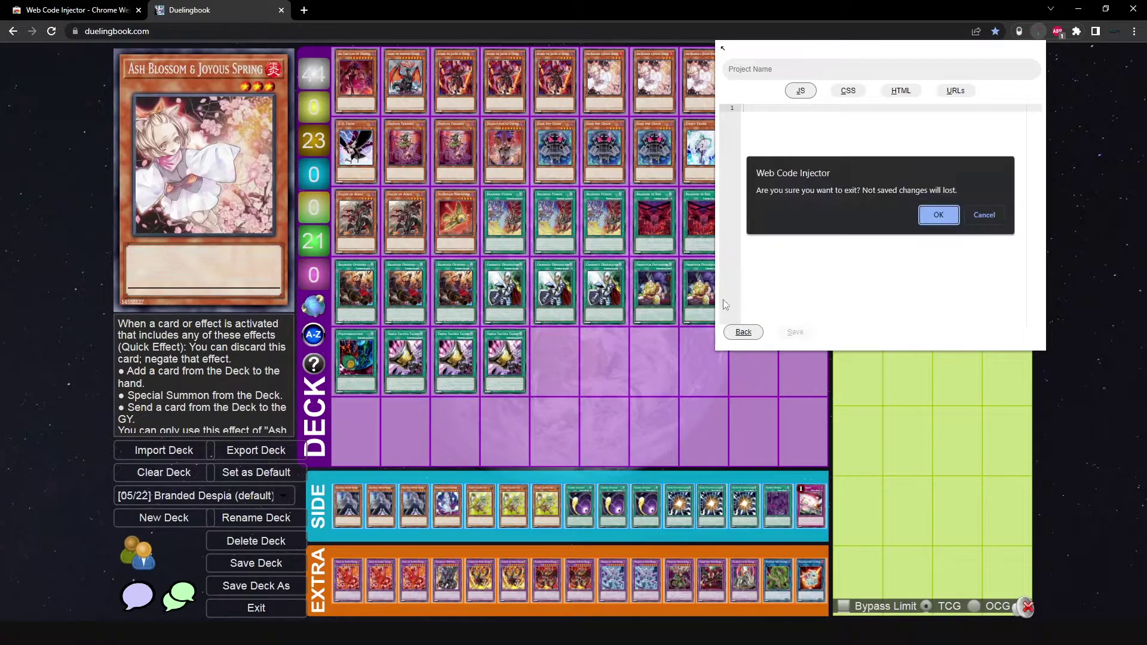
click(938, 215)
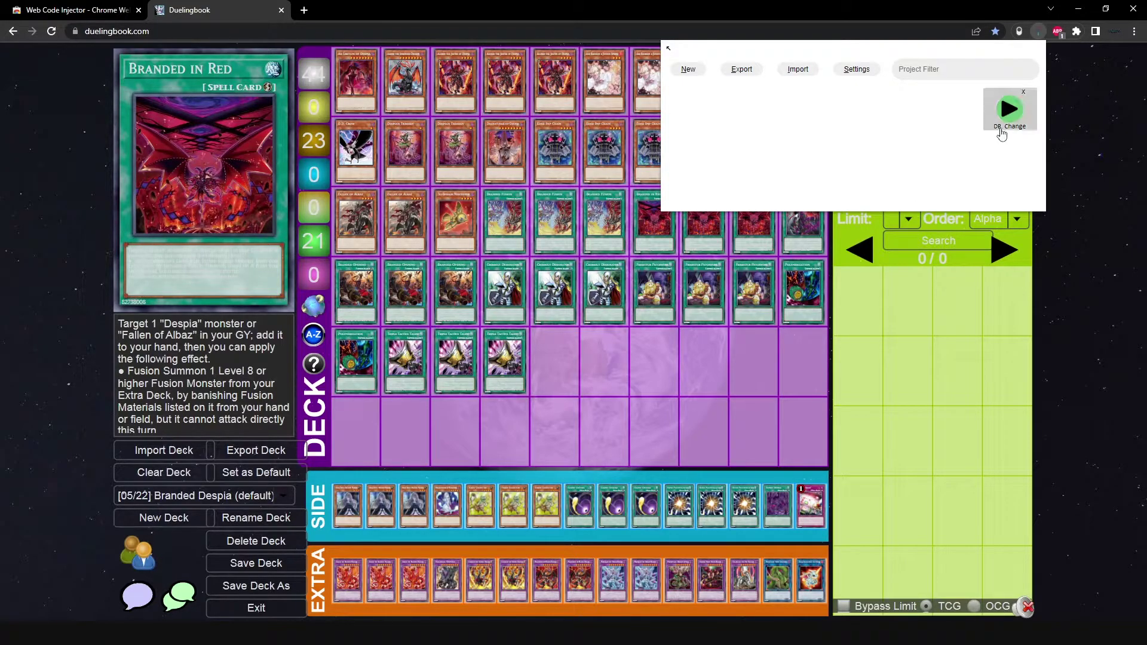
Step: Toggle the DB Change project's run switch, then open its code
click(1010, 111)
click(1011, 110)
click(1012, 110)
click(1001, 118)
click(998, 132)
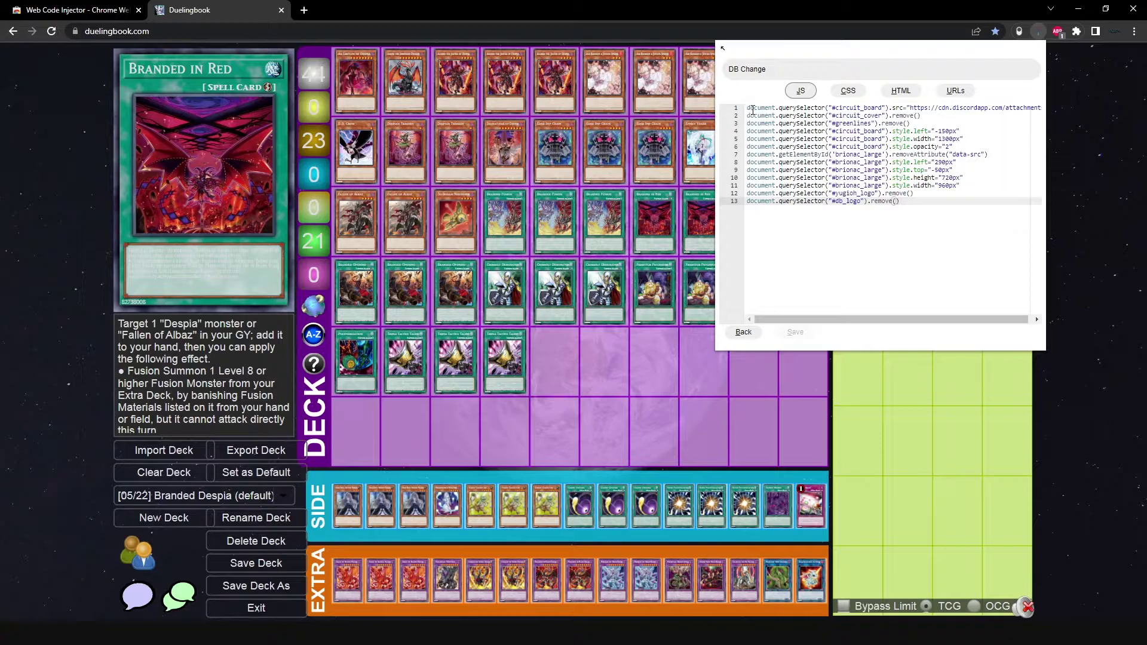
Step: Select the 13 JavaScript lines and inspect the background image URL on line 1
drag(748, 108, 947, 202)
click(877, 146)
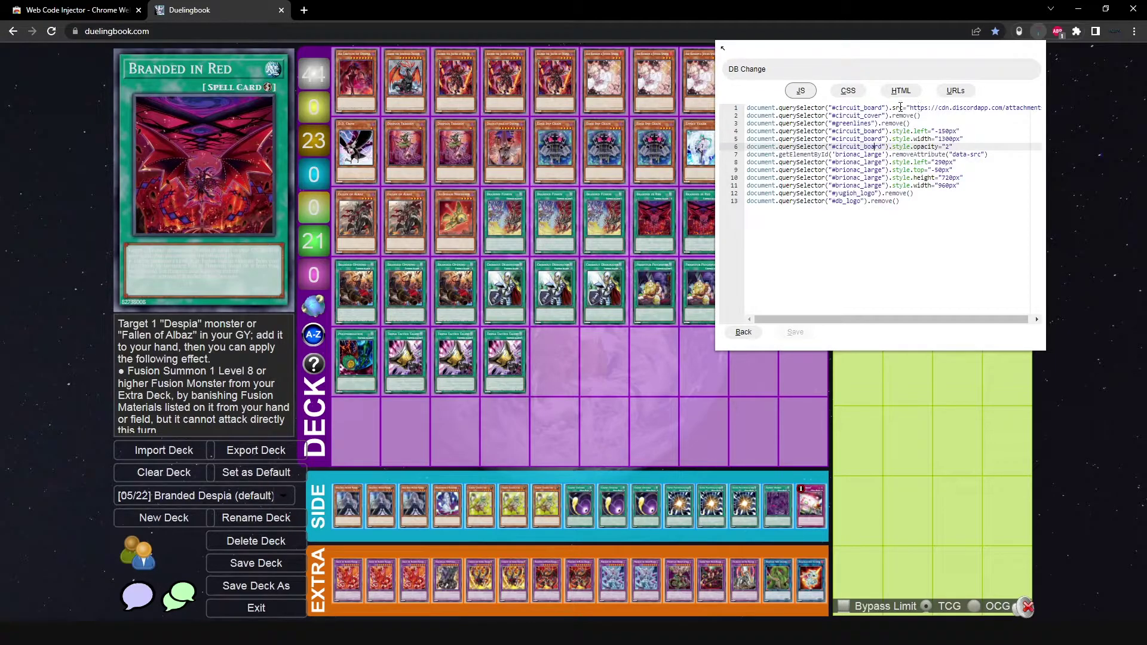
key(ctrl+Home)
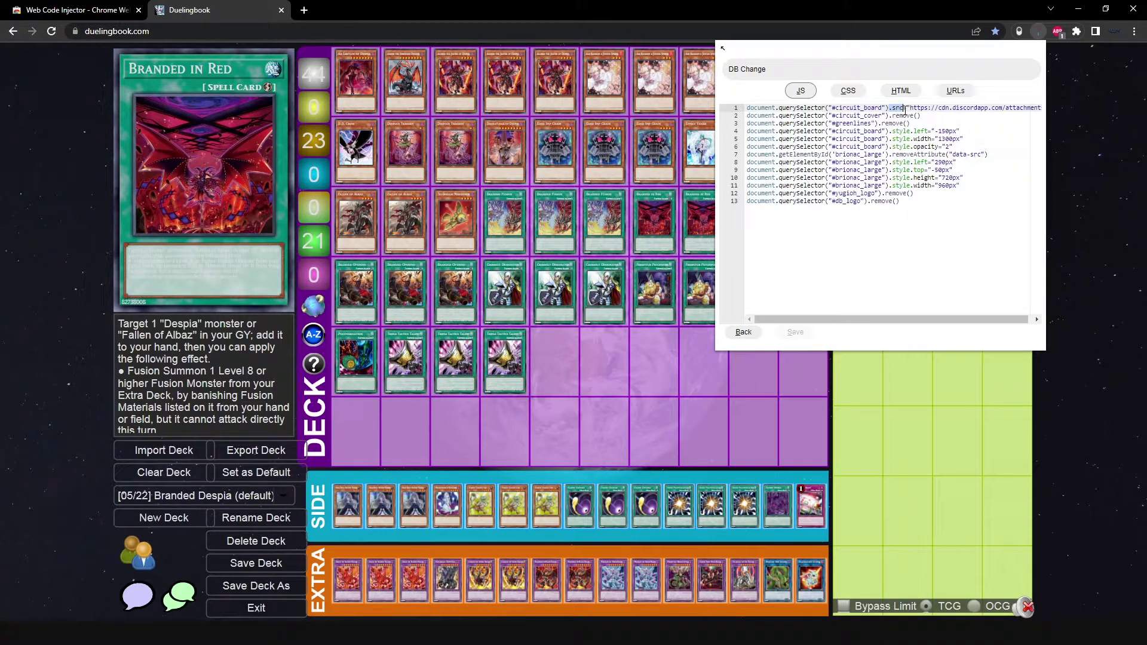
shift+click(925, 108)
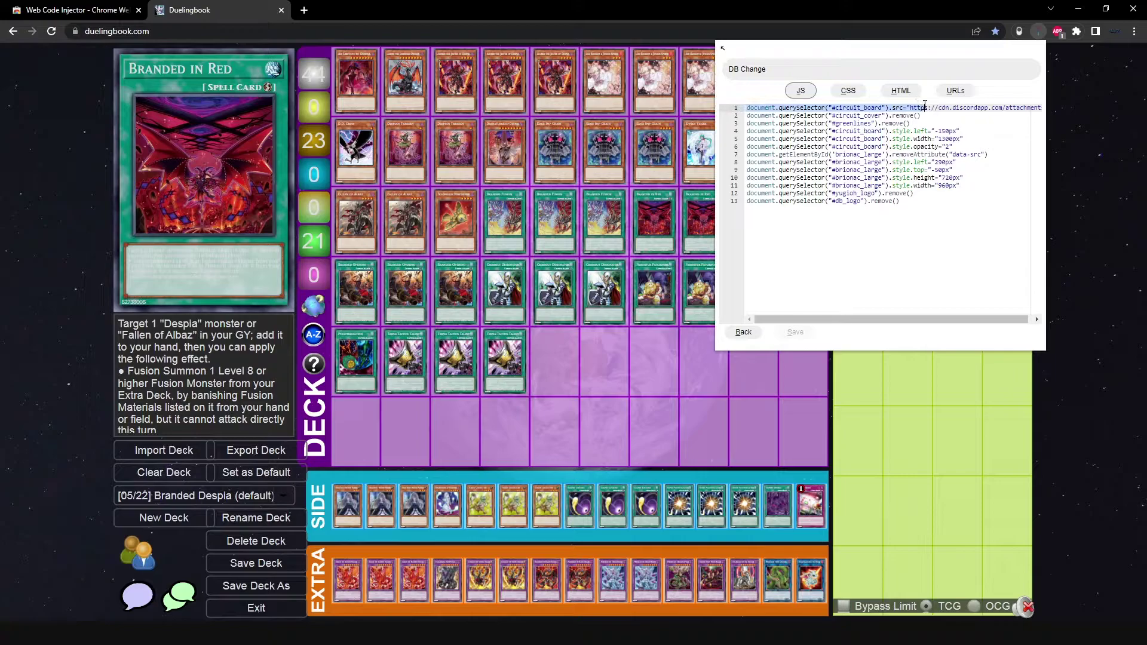
click(927, 109)
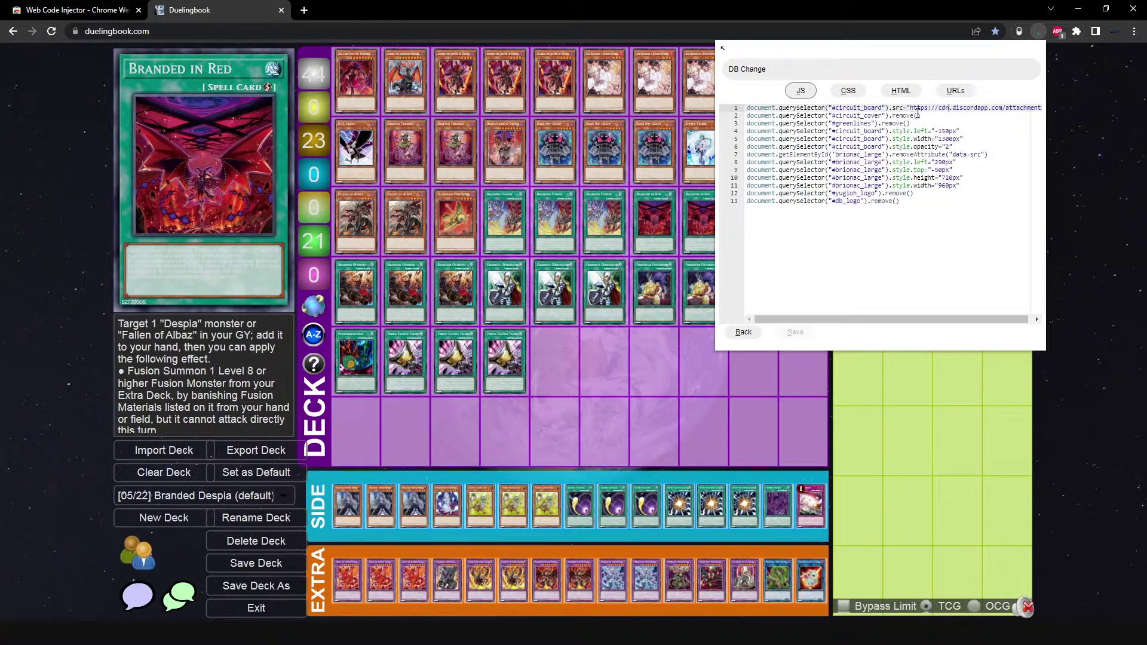
drag(930, 108, 987, 106)
click(986, 108)
Step: Check the editor's context menu, step through lines 1–3, and return to the project list
right_click(972, 117)
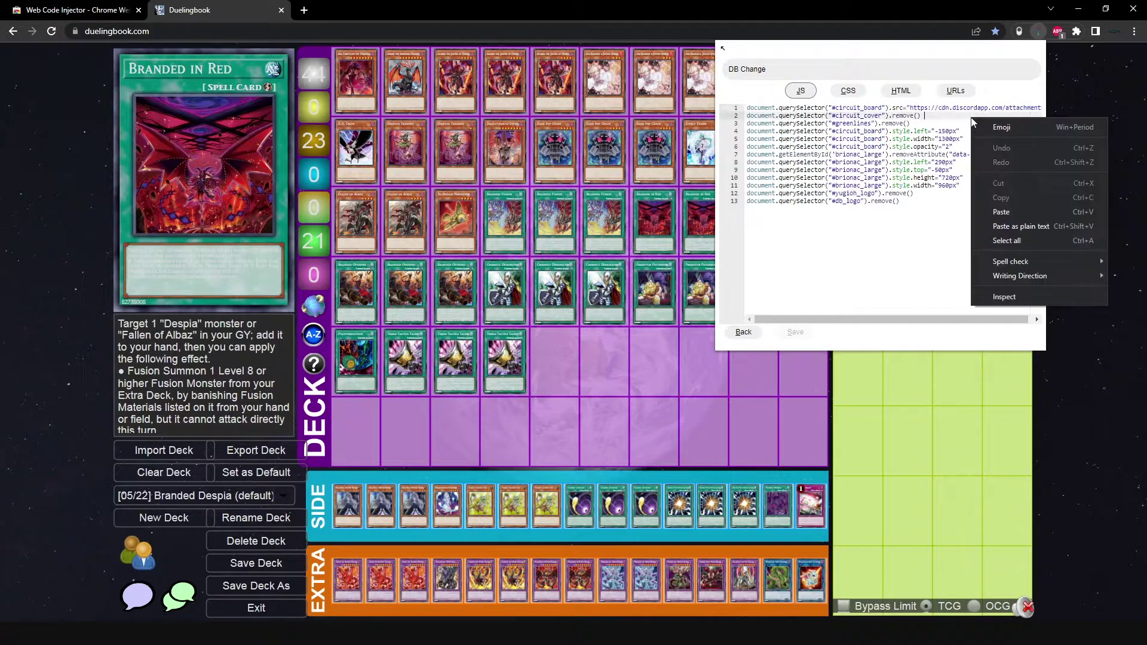
click(932, 219)
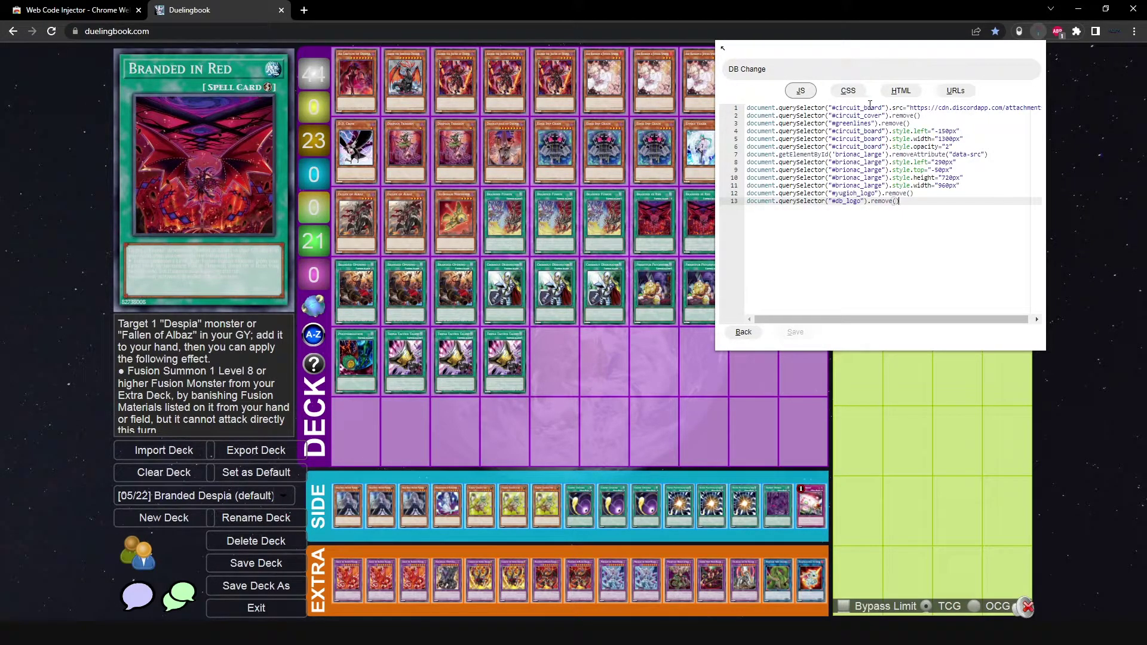
click(836, 108)
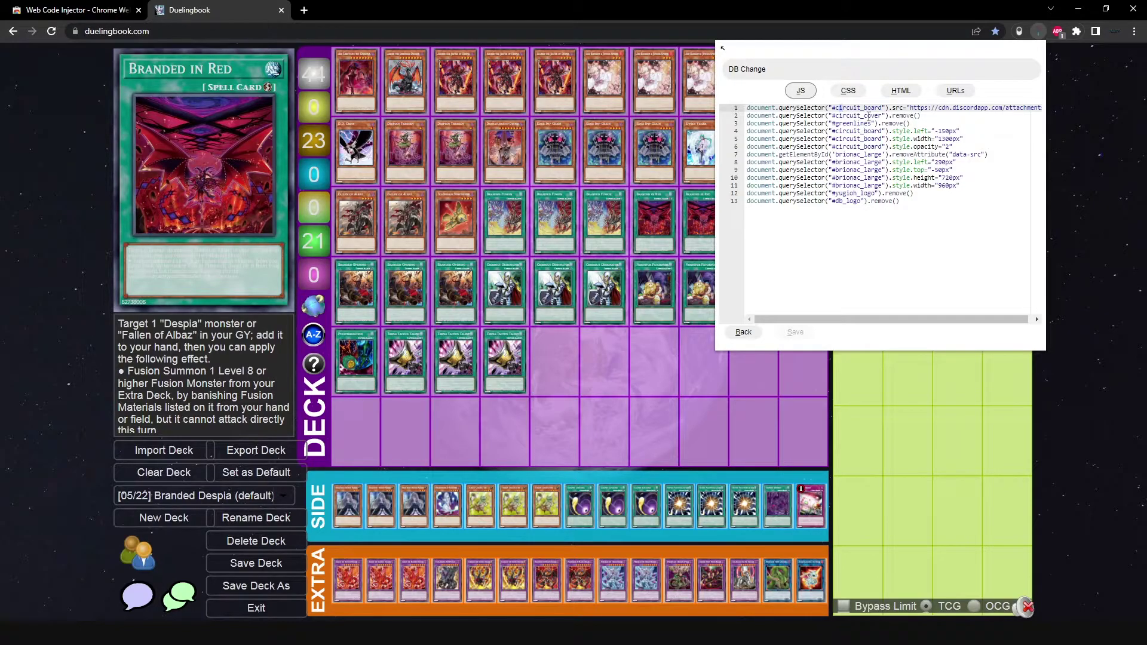
click(869, 116)
click(860, 124)
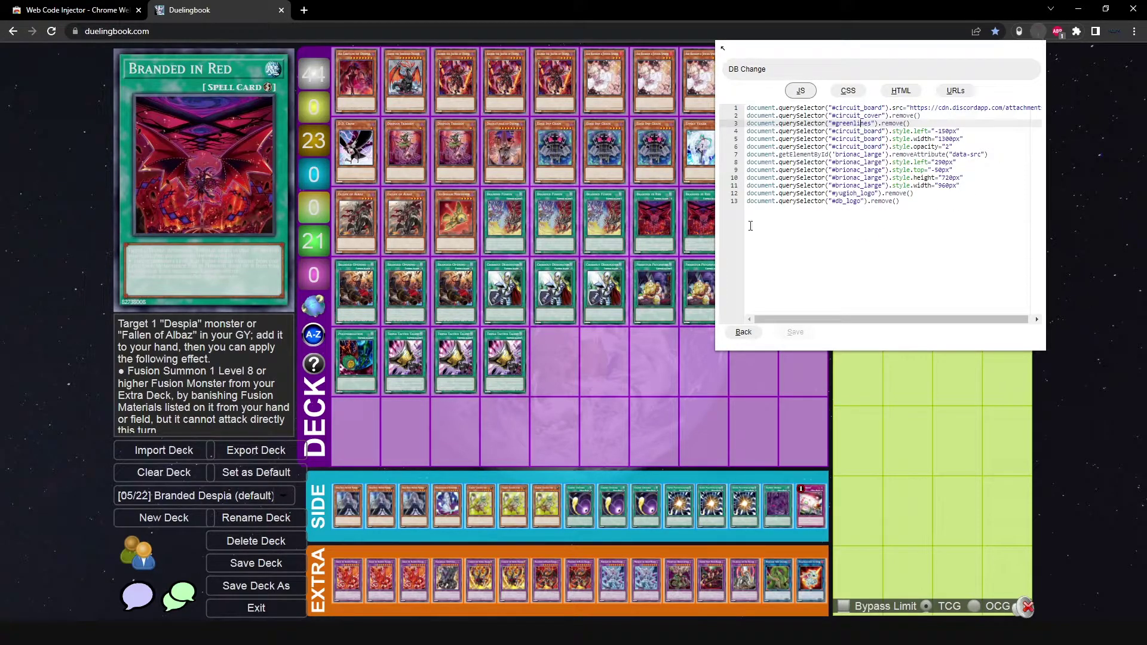
click(743, 332)
Step: Toggle DB Change and reload Duelingbook, then switch DB Change back on and reload again
click(1010, 108)
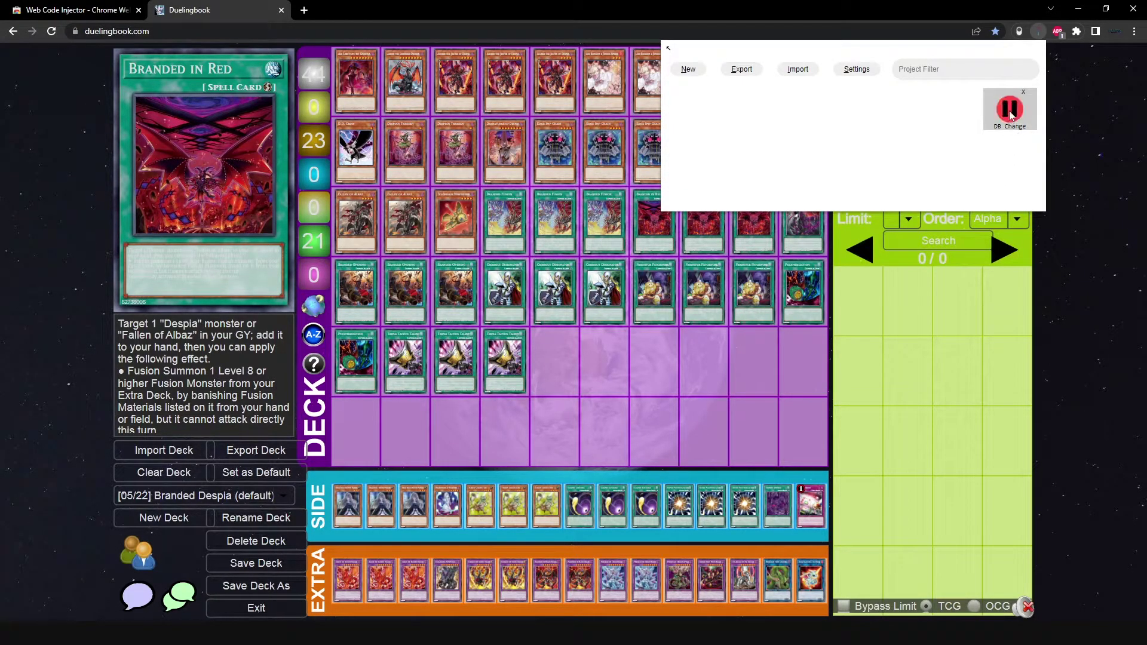
click(51, 32)
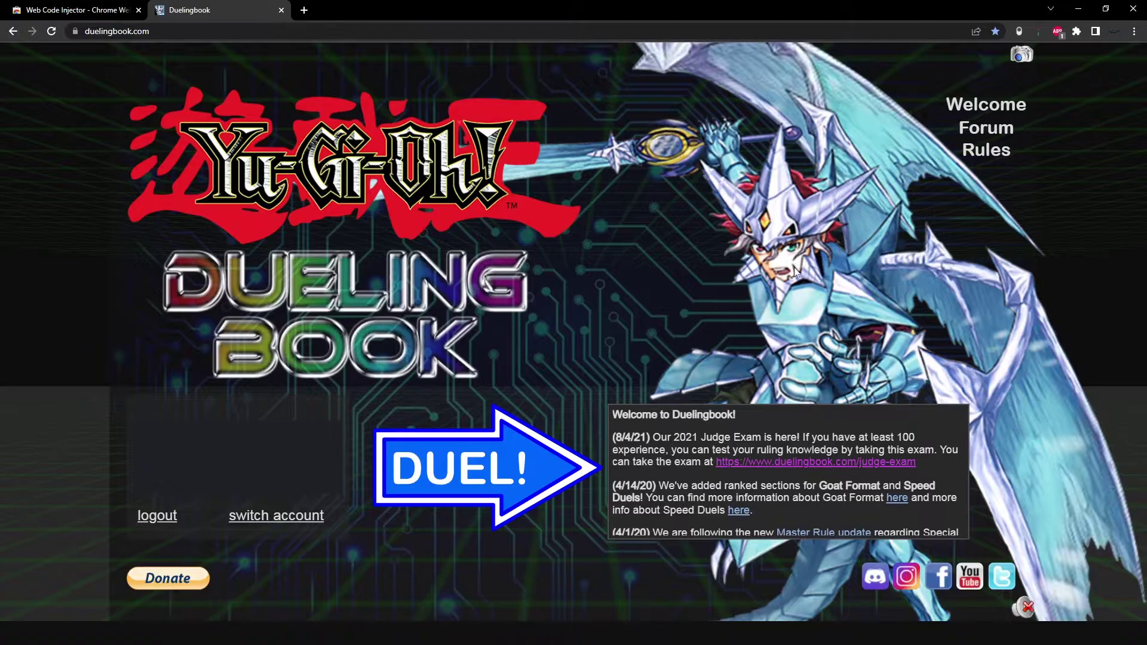
click(1039, 36)
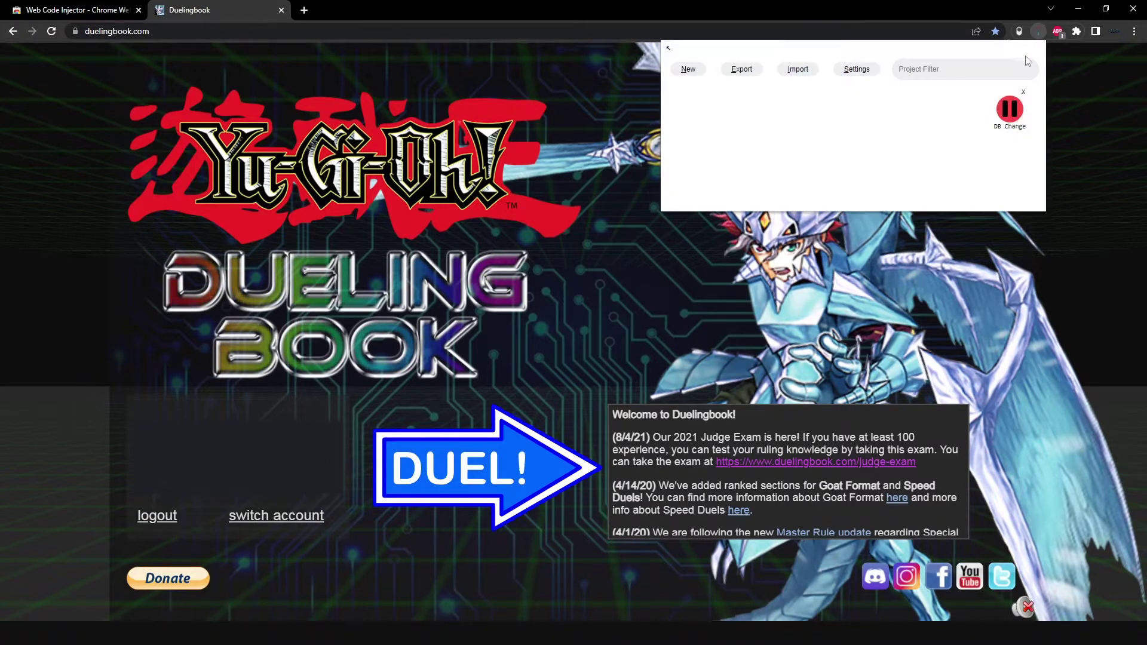
click(1010, 109)
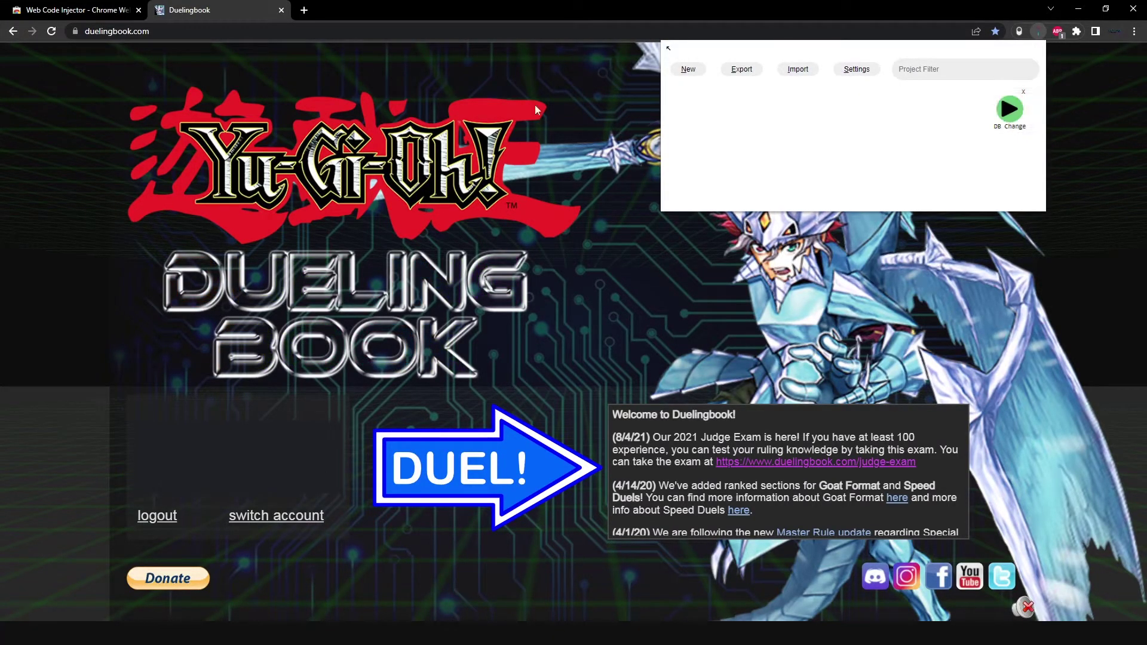
click(51, 31)
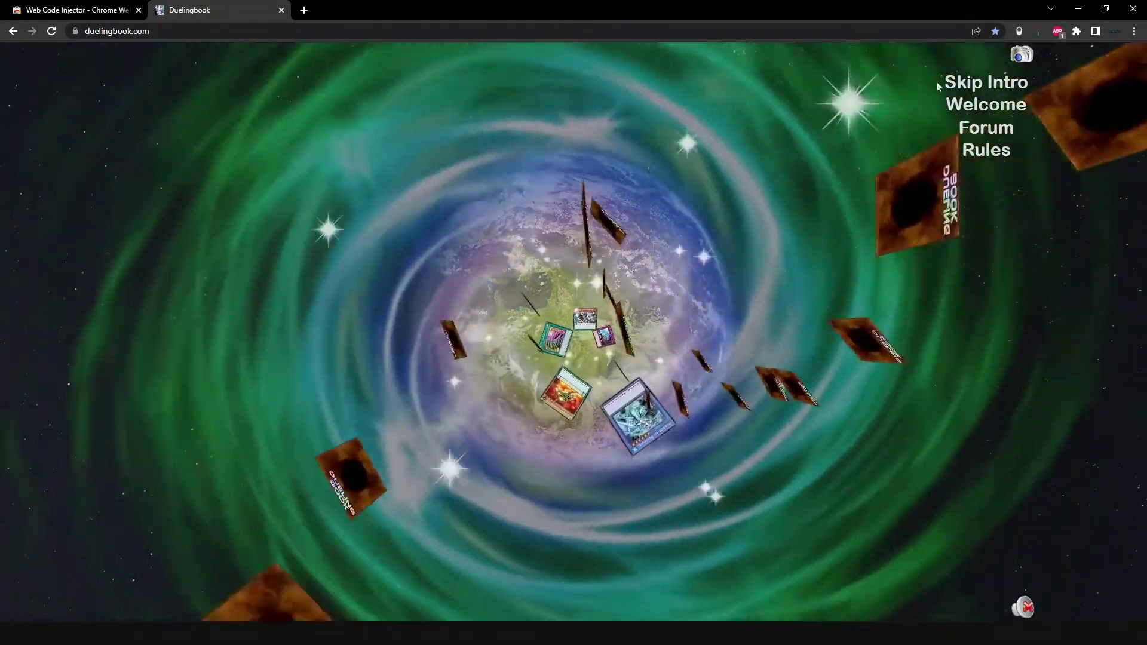
Step: Skip the intro to see the Earth-in-space background, then go to the Web Code Injector store page
click(956, 82)
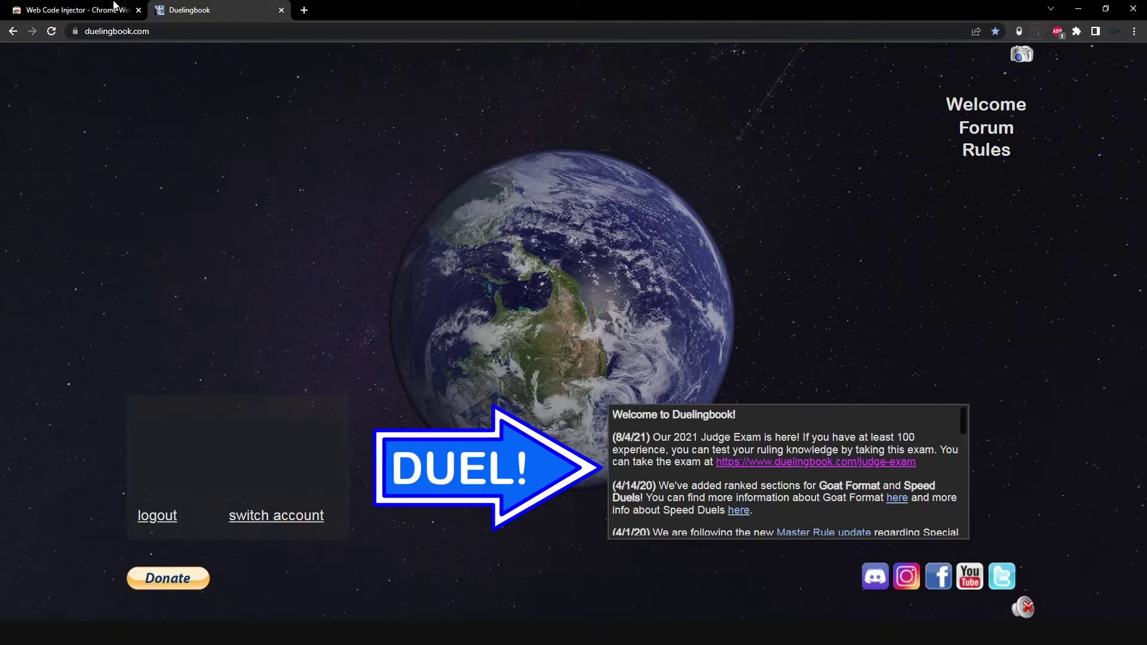
click(77, 10)
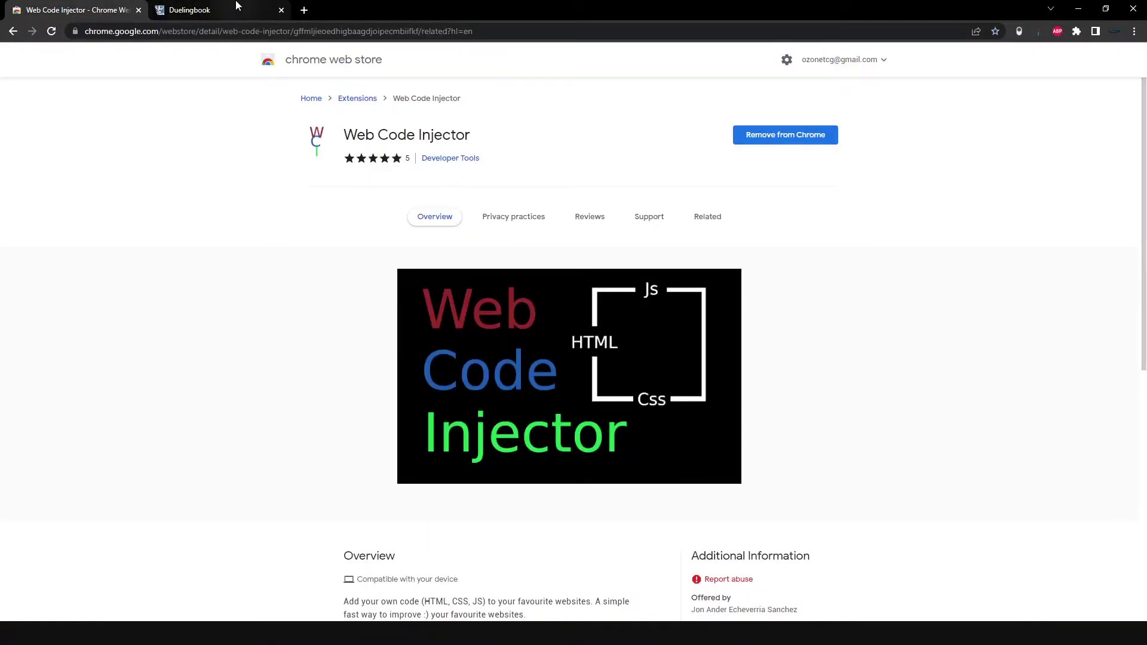
Step: Return to the Duelingbook home page with the Earth background
click(238, 6)
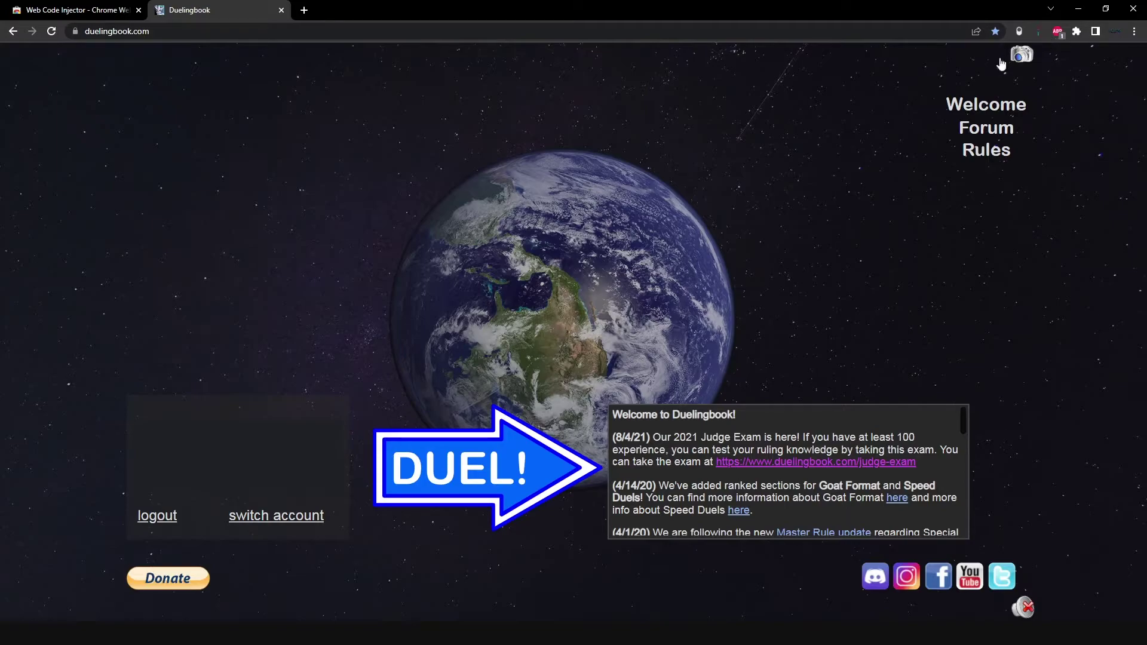
Step: Open DB Change's JavaScript via the Extensions menu and select the image URL on line 1
click(1076, 31)
click(1040, 31)
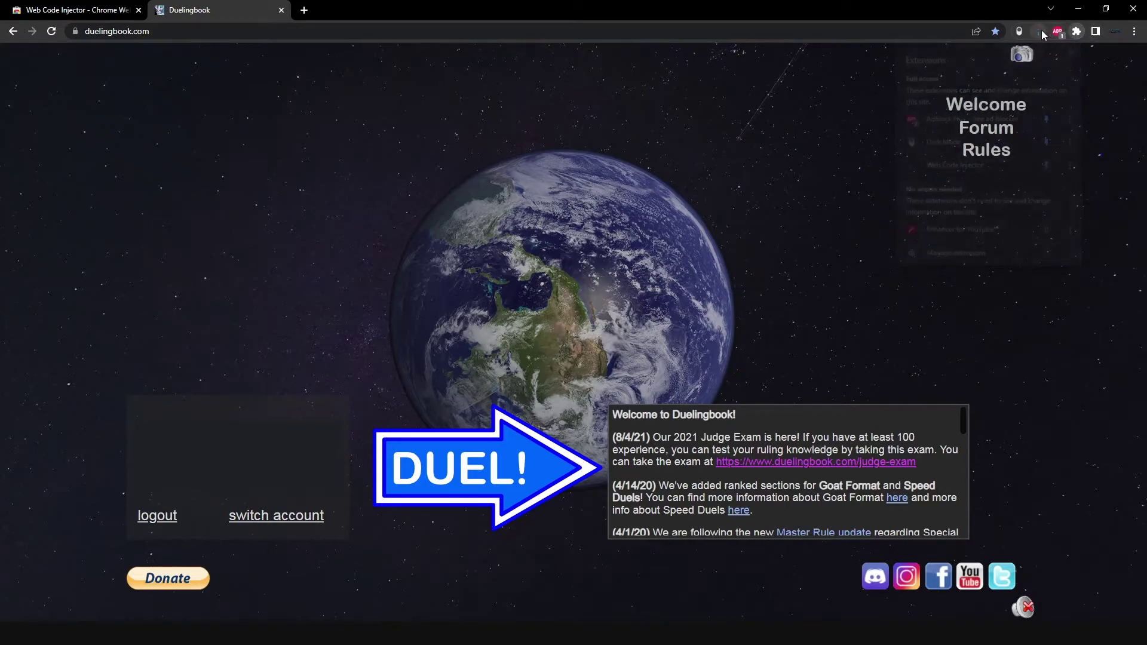
click(1001, 135)
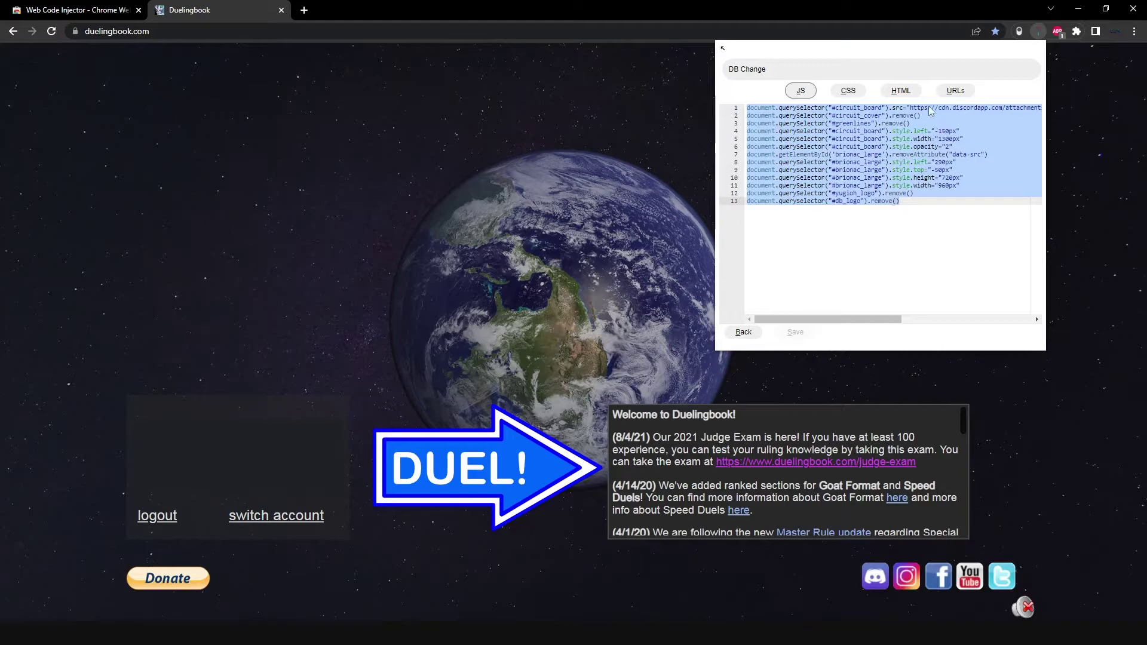
drag(912, 108, 1027, 108)
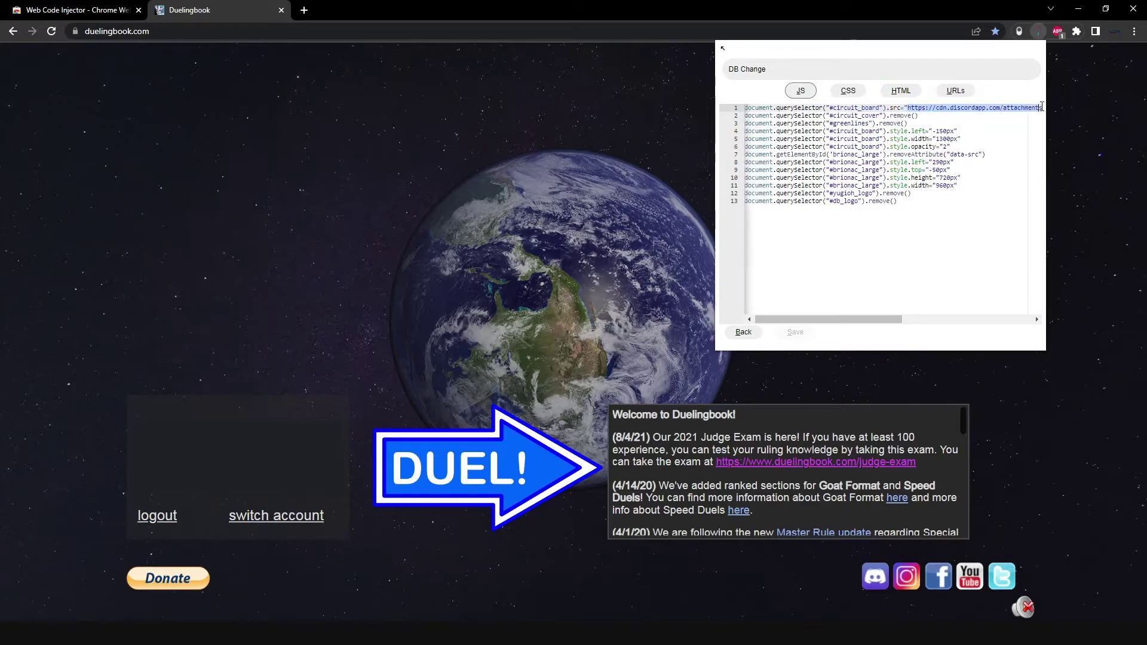
click(988, 115)
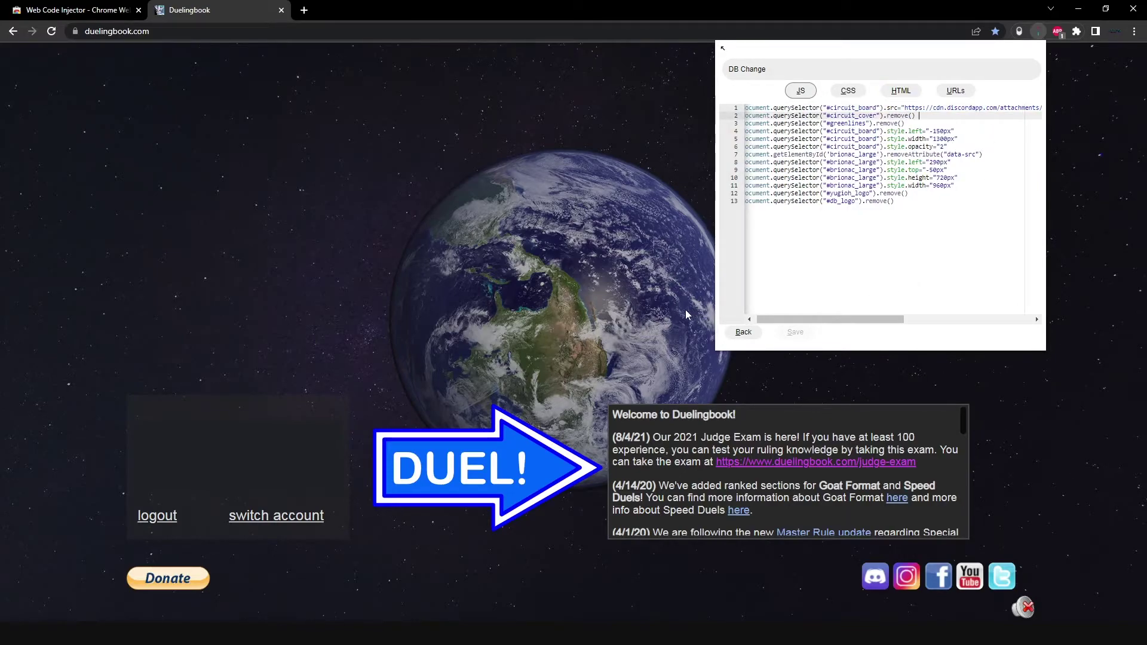
Step: Close the DB Change code editor without changes, leaving the Earth background in view
click(456, 255)
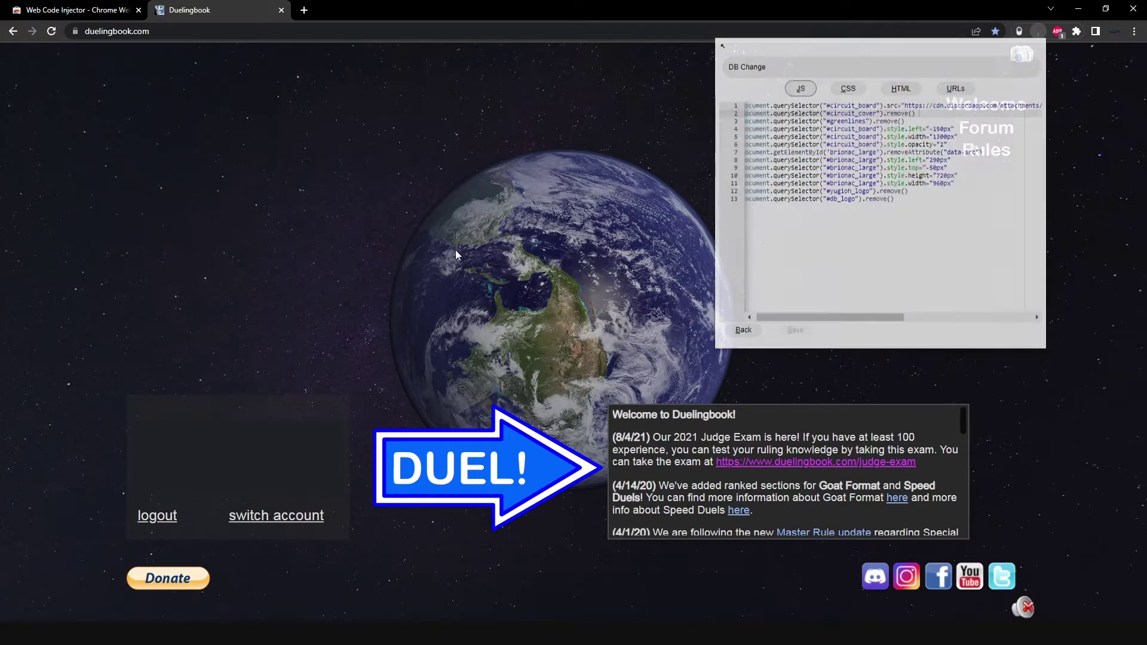